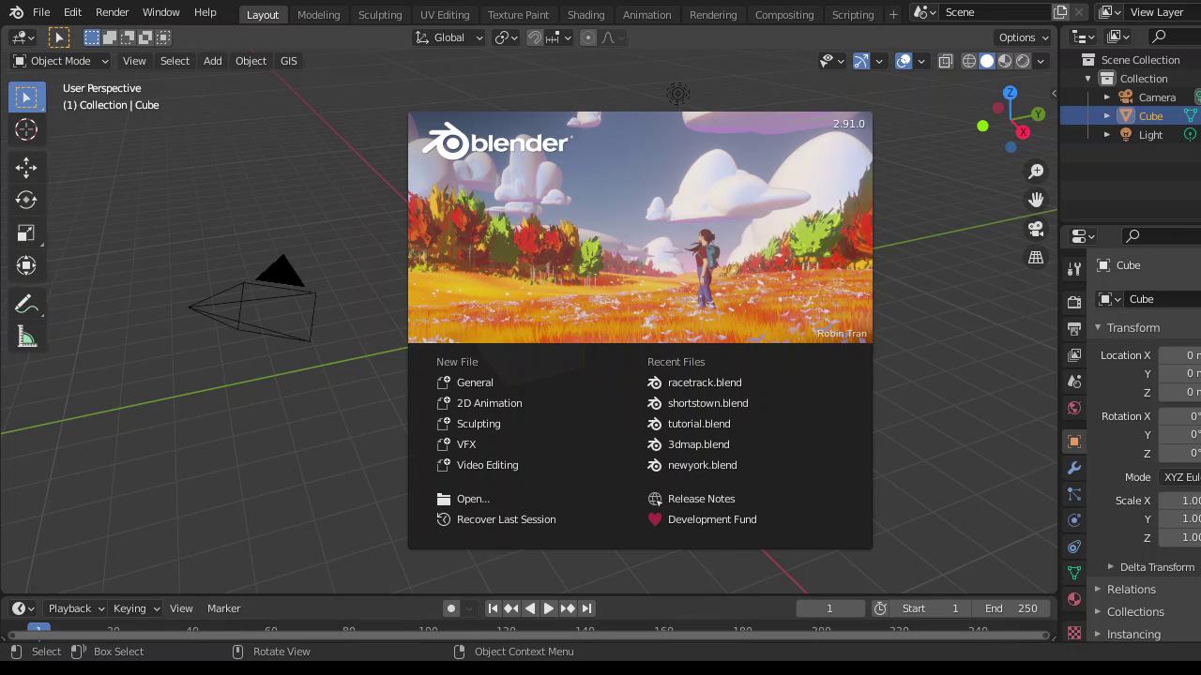
Close the splash screen and orbit the viewport until the default cube faces front
left_click(981, 262)
mouse_move(555, 324)
middle_mouse_down()
mouse_move(609, 392)
mouse_move(772, 317)
middle_mouse_up()
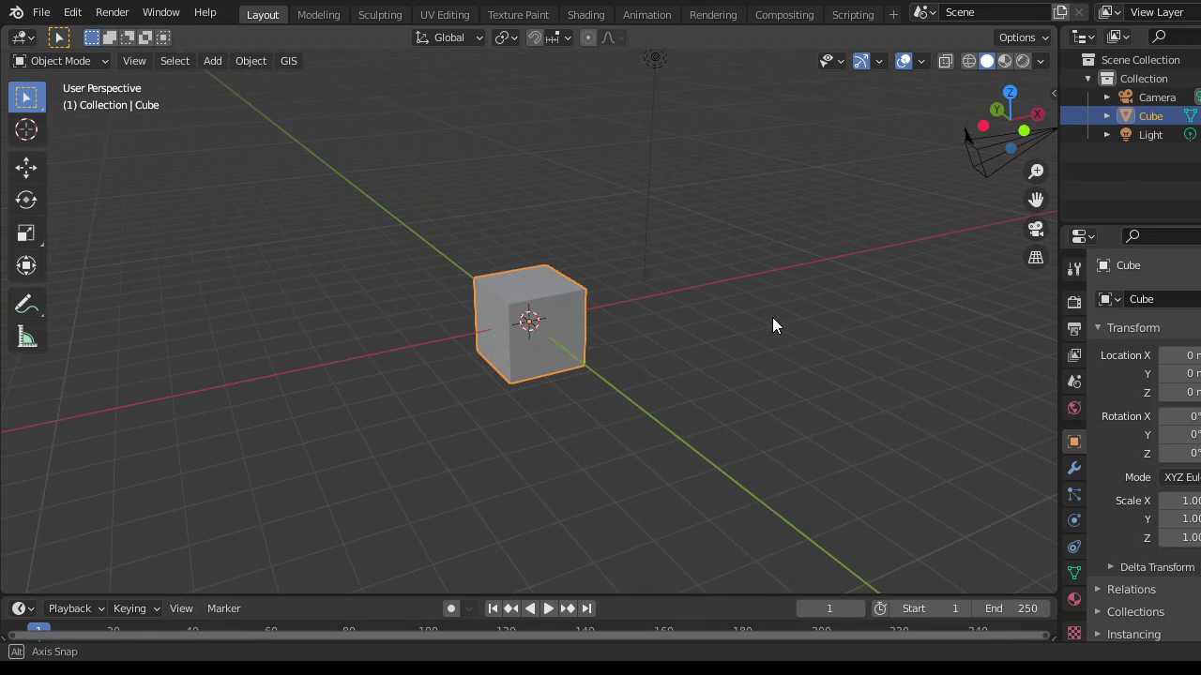
mouse_move(643, 325)
middle_mouse_down()
mouse_move(740, 393)
mouse_move(762, 350)
middle_mouse_up()
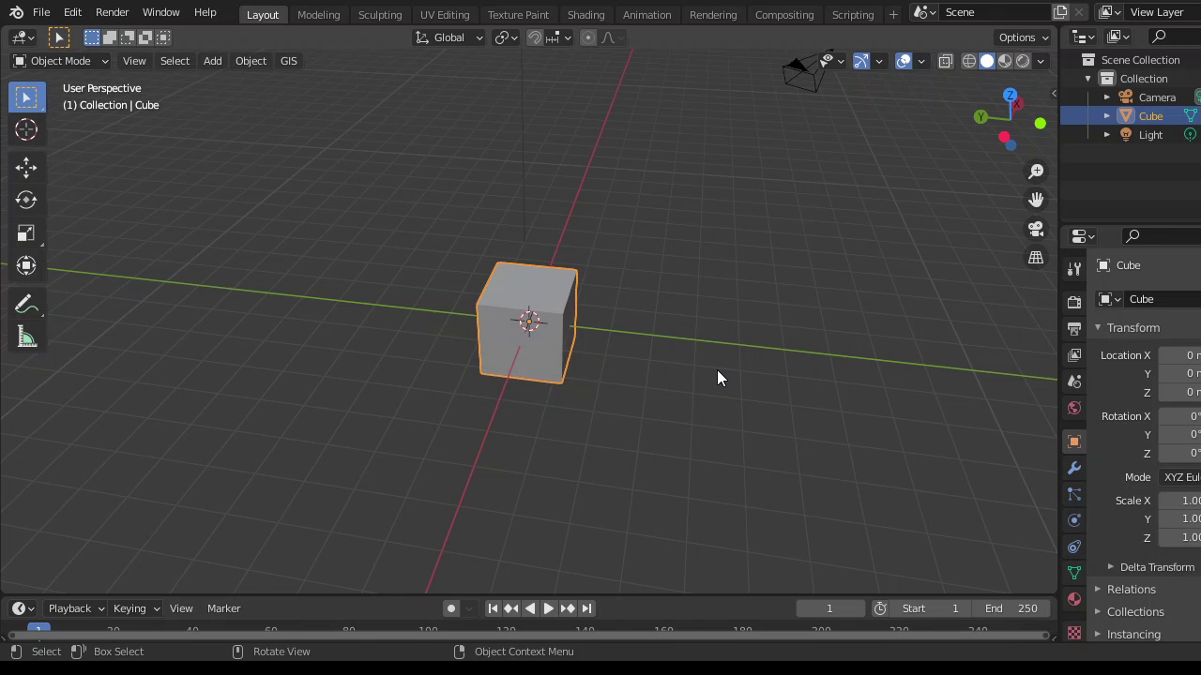
middle_click_drag(593, 327, 623, 360)
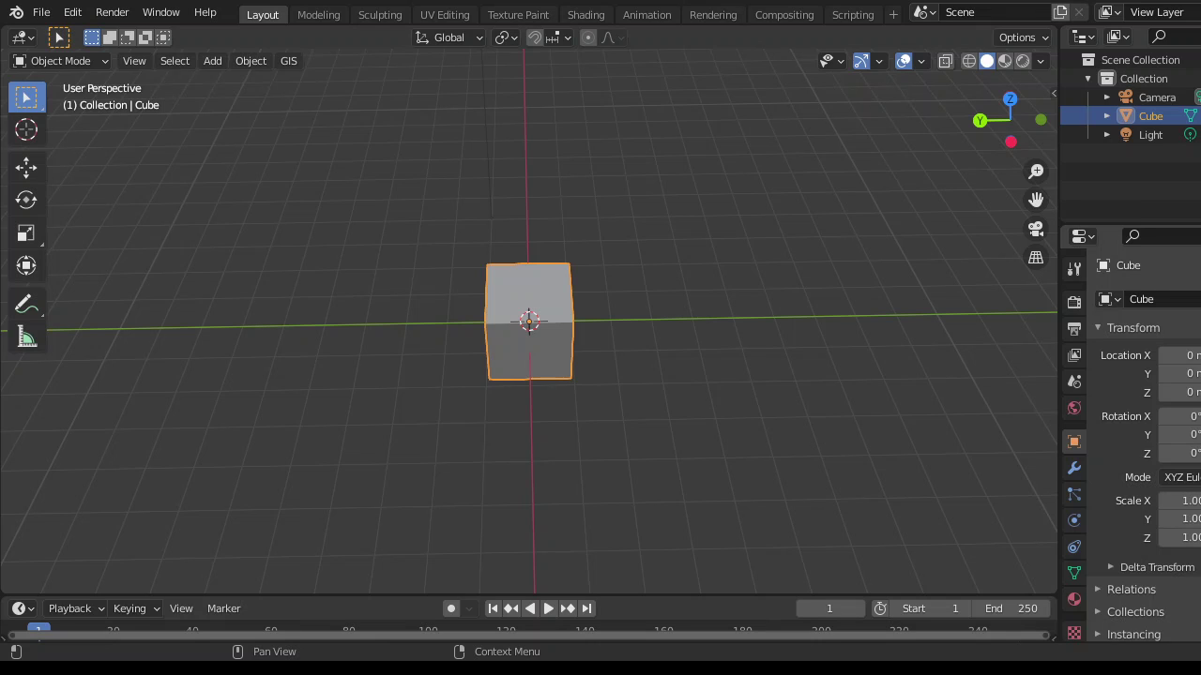
Import the swoosh image, clear its location and rotation, and switch to Top Orthographic
left_click_drag(222, 375, 223, 375)
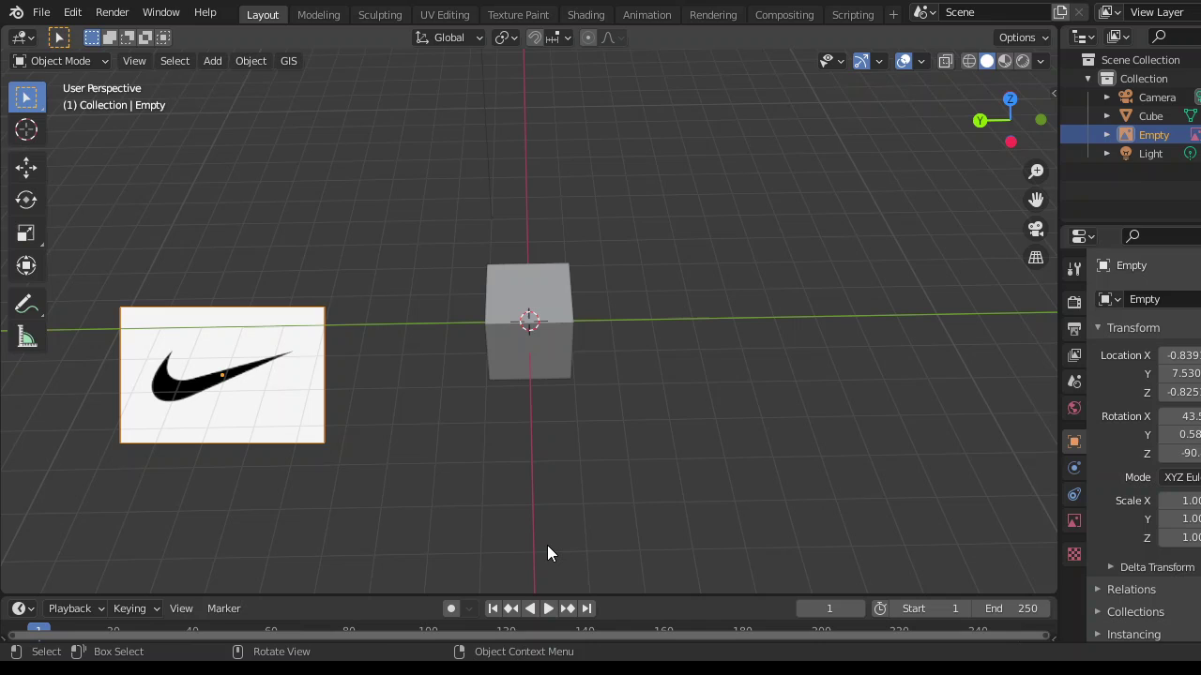
key("alt")
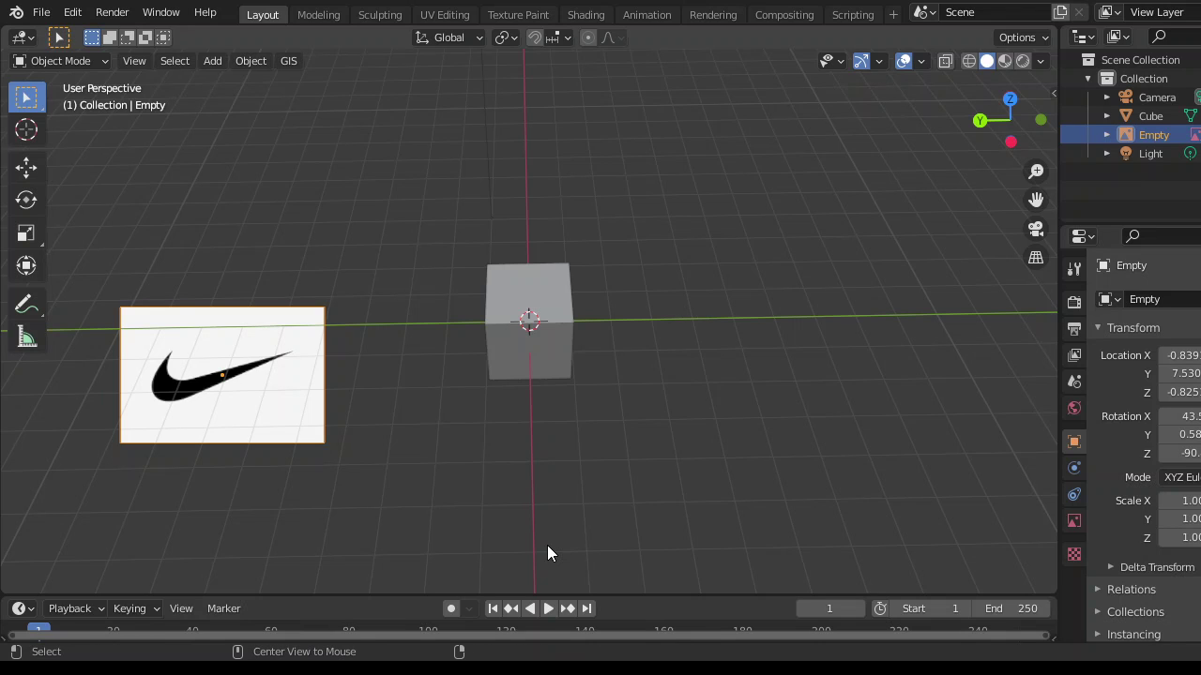
key("alt+g")
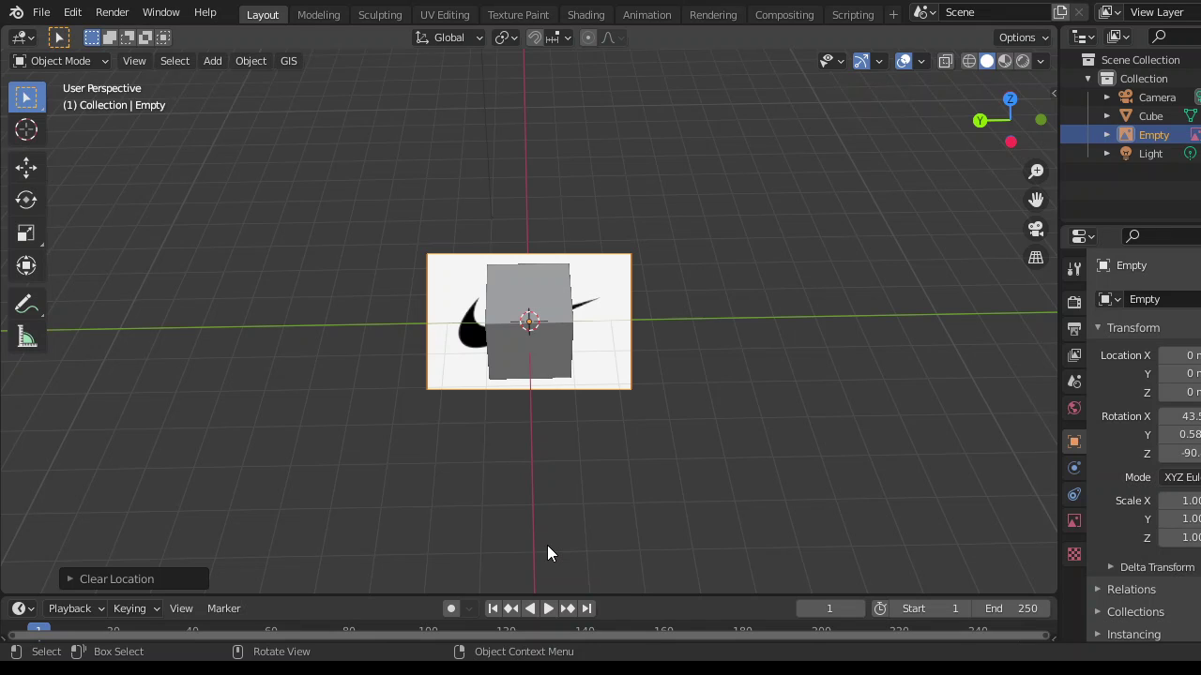
key("alt+r")
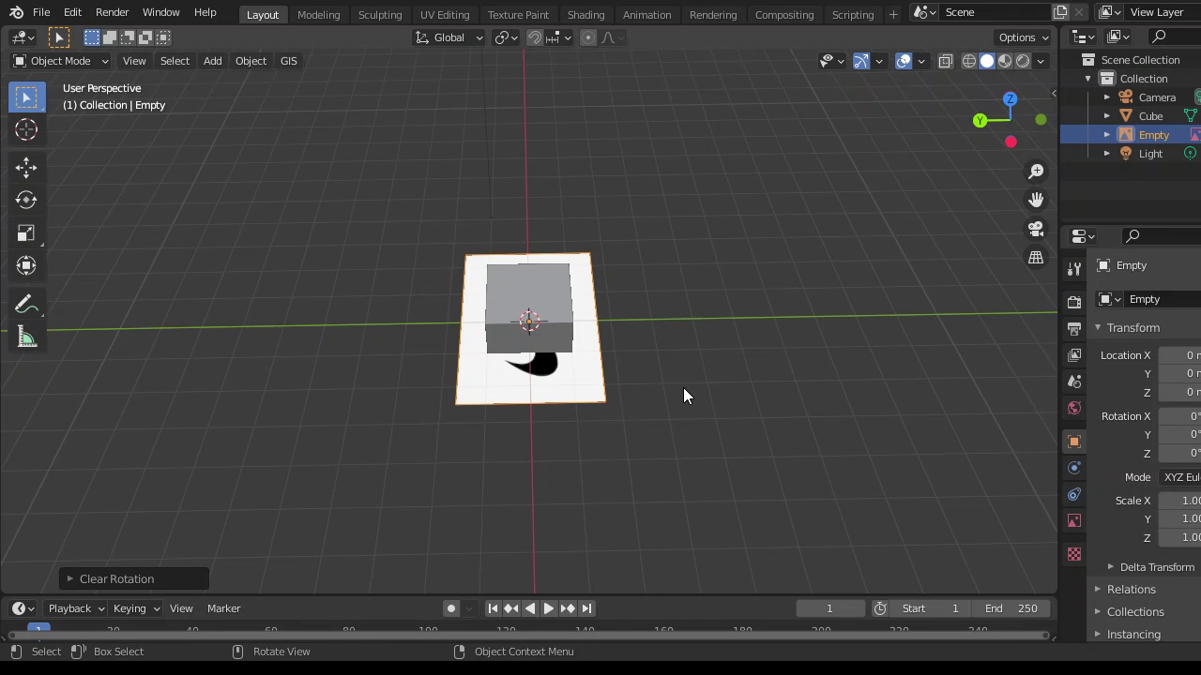
key("KP_7")
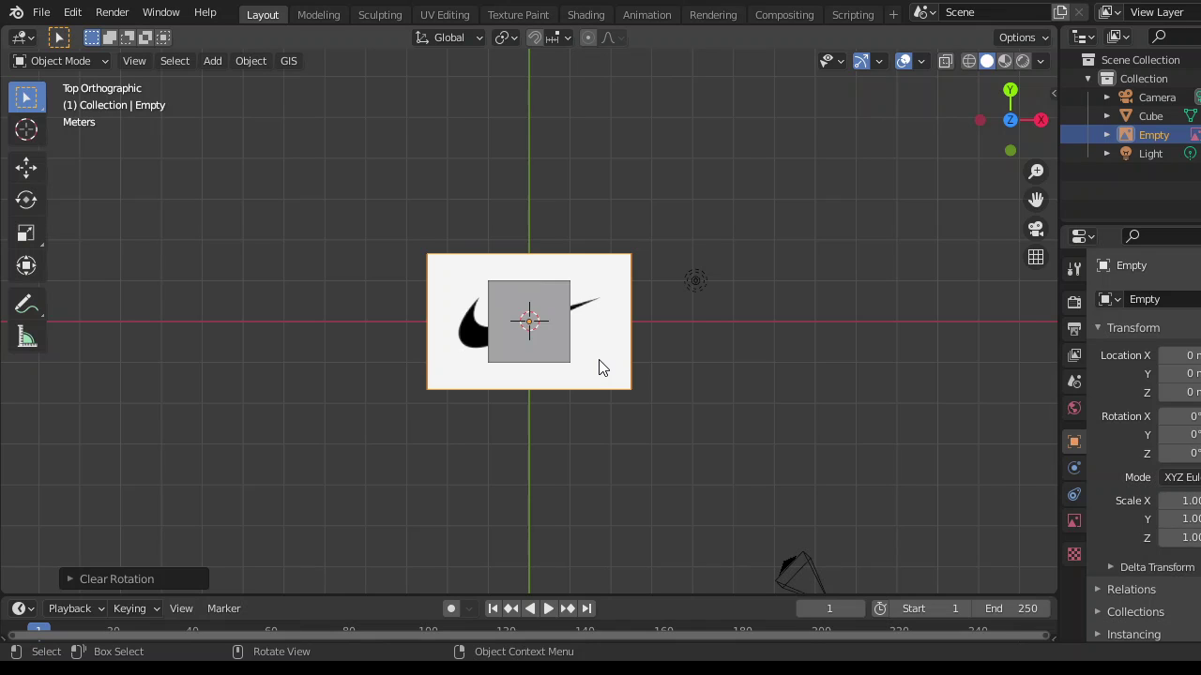
Select the cube rather than the reference image and put it into Edit Mode
left_click(567, 339)
left_click(89, 64)
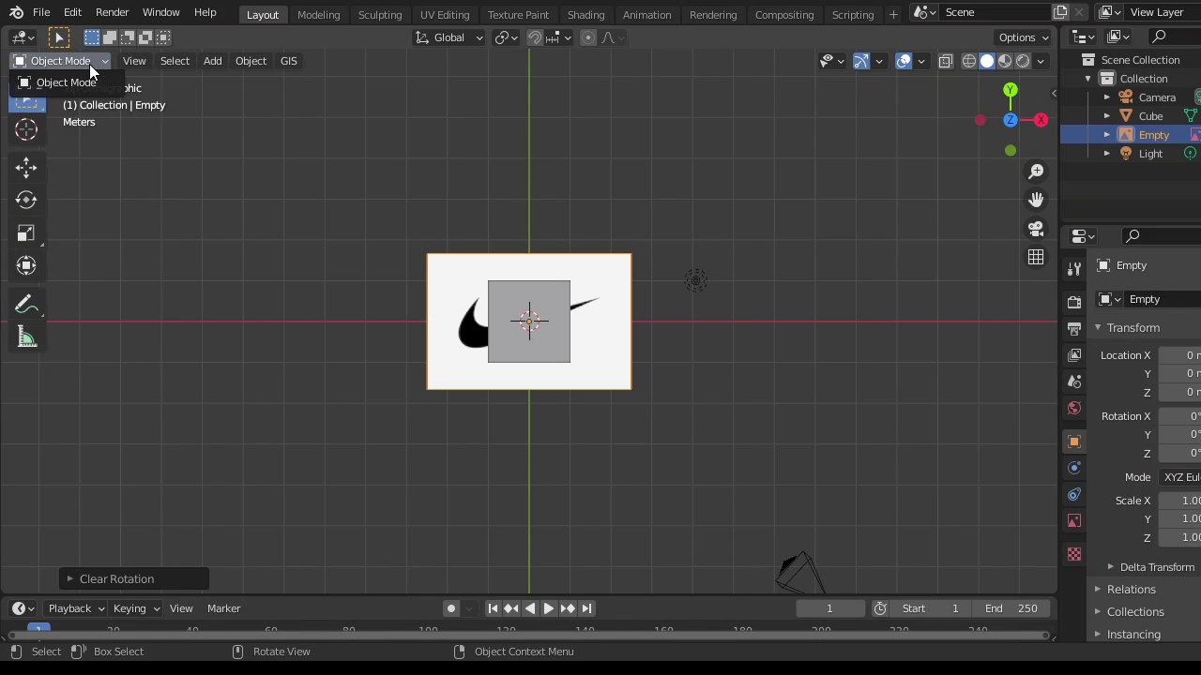
left_click(531, 314)
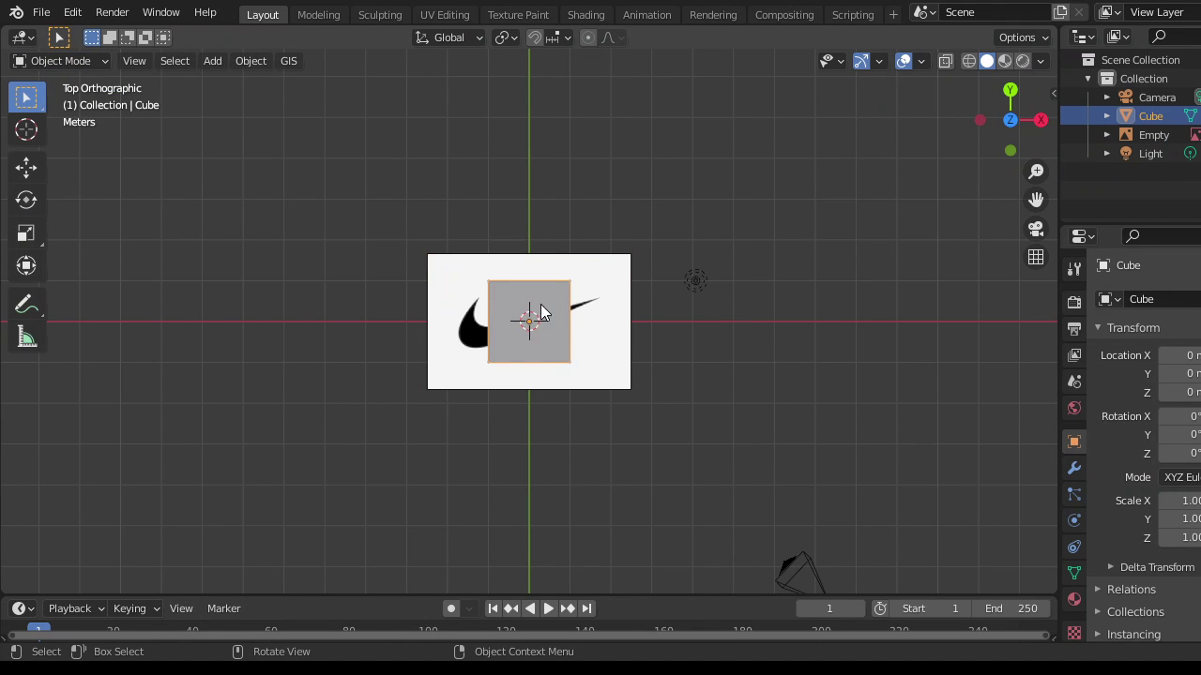
left_click(57, 62)
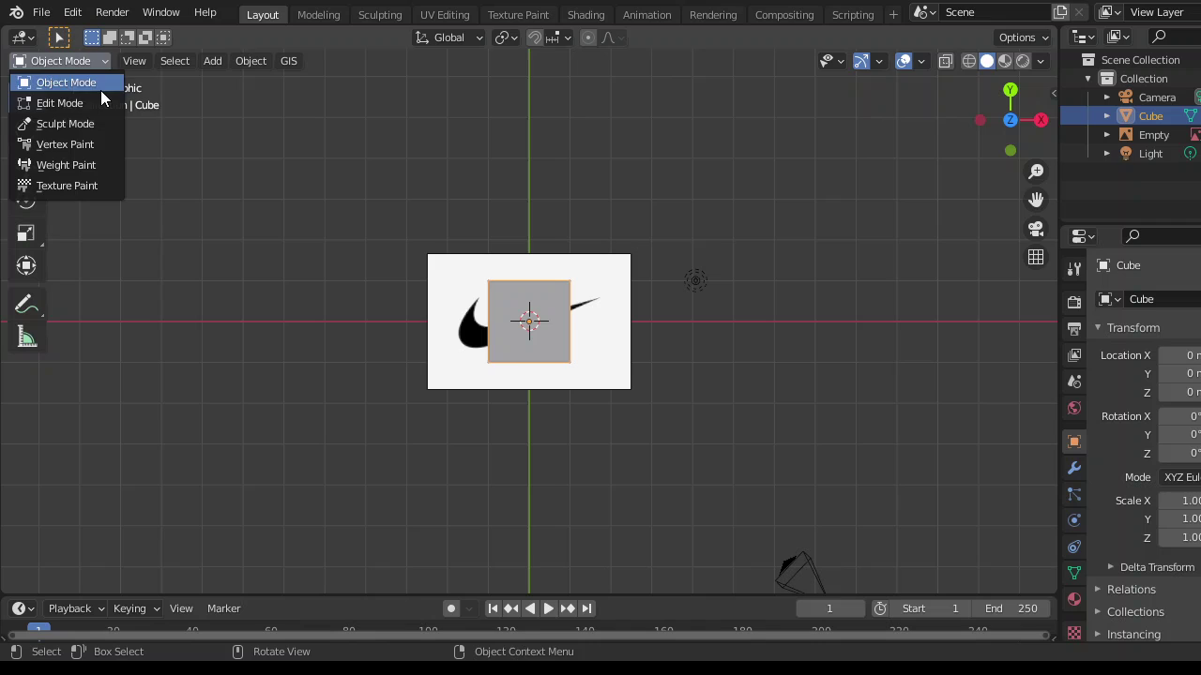
left_click(91, 102)
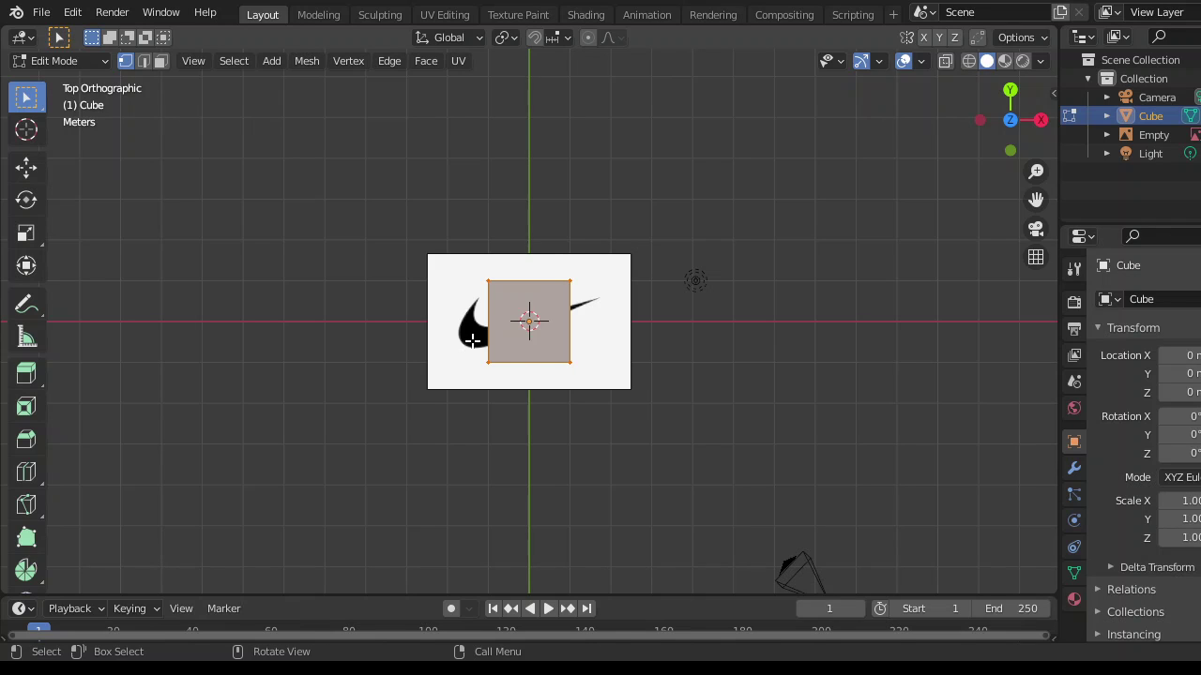
Merge all cube vertices At Center and start moving the single vertex
key("m")
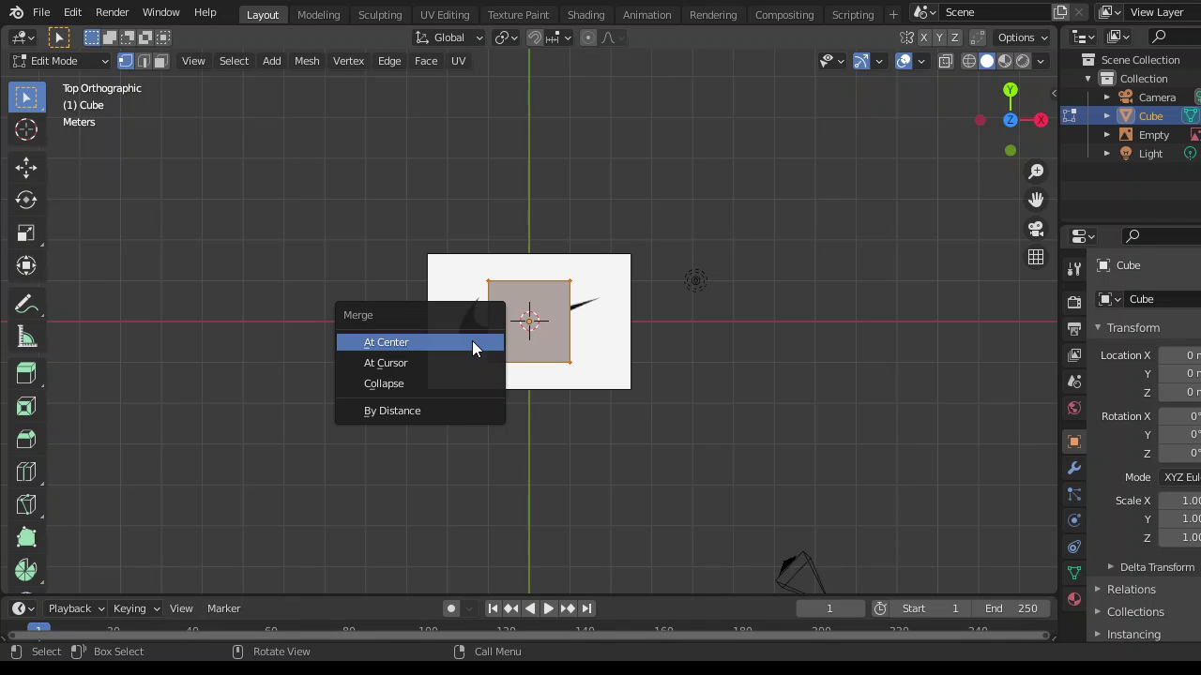
left_click(473, 342)
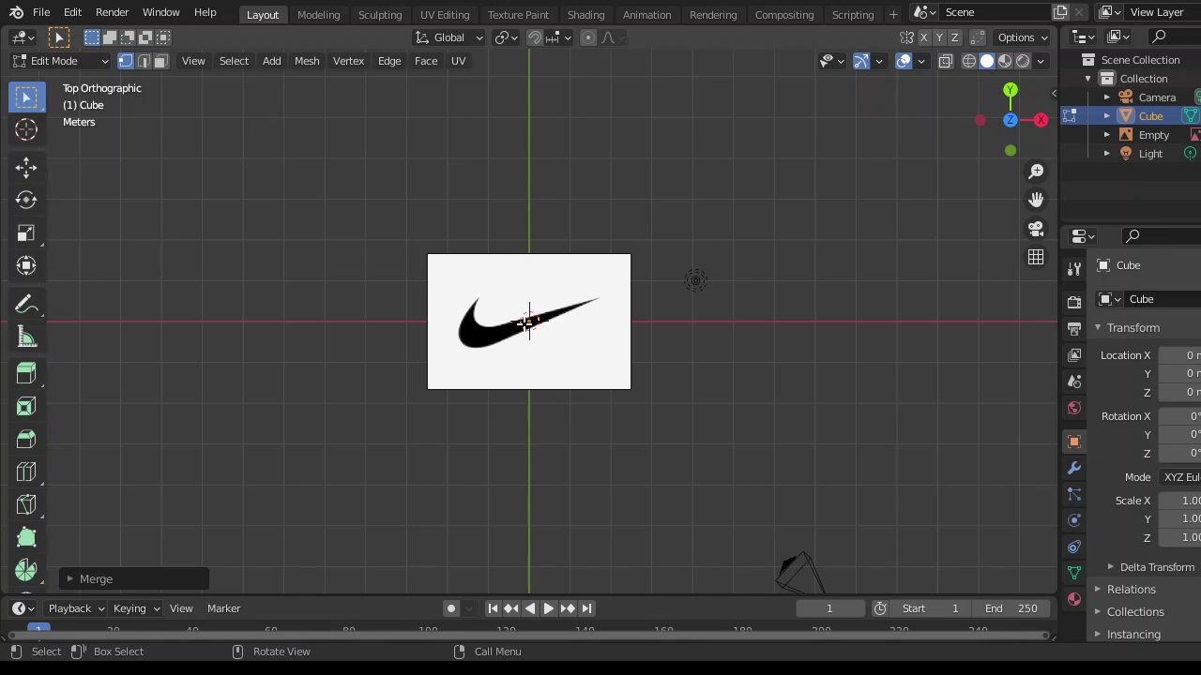
key("g")
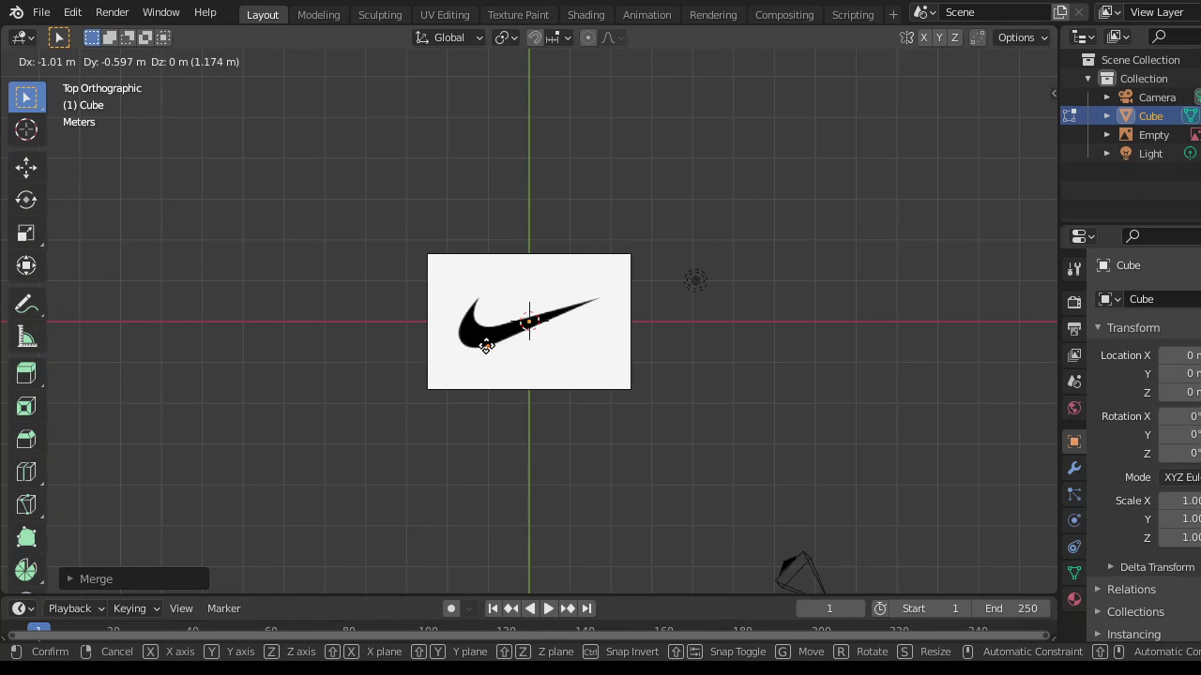
Place the first vertex on the swoosh's lower-left edge and extrude vertices along the curve
left_click(486, 345)
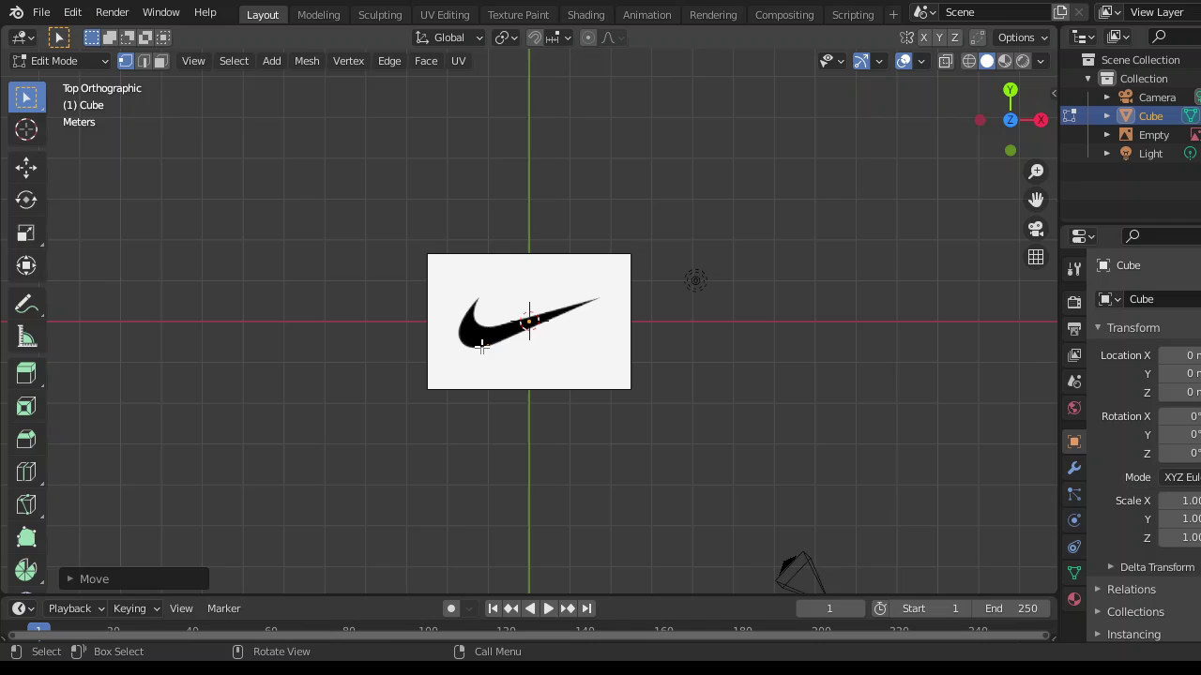
key("g")
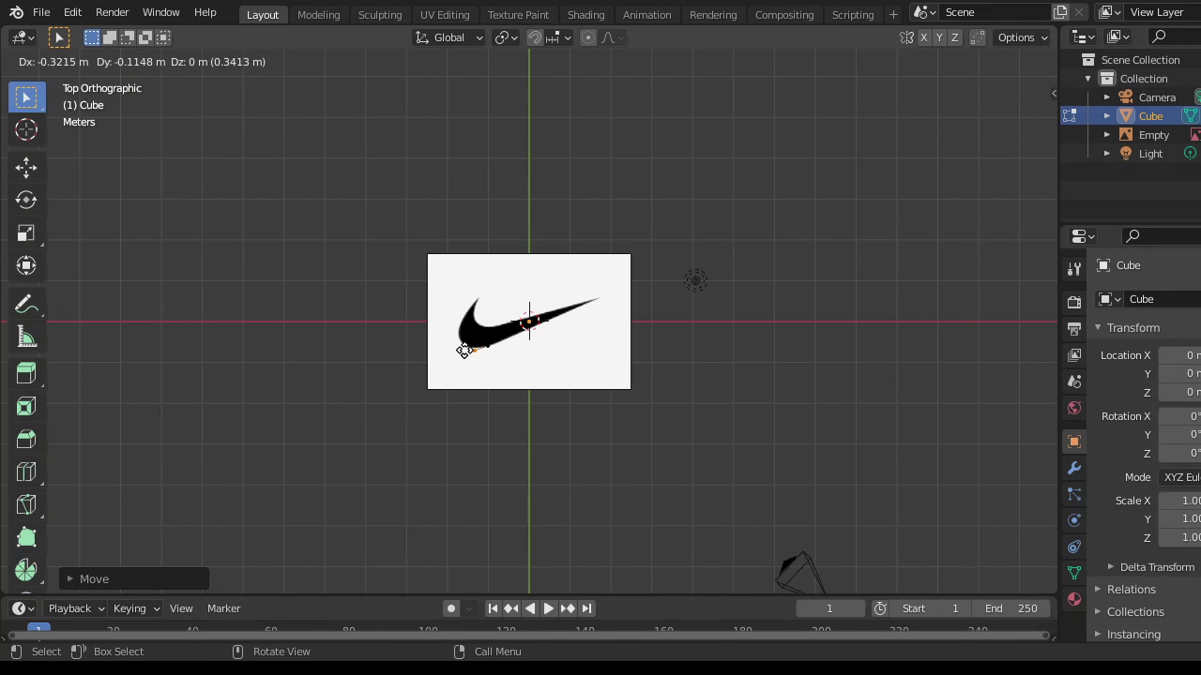
left_click(465, 348)
key("e")
left_click(465, 348)
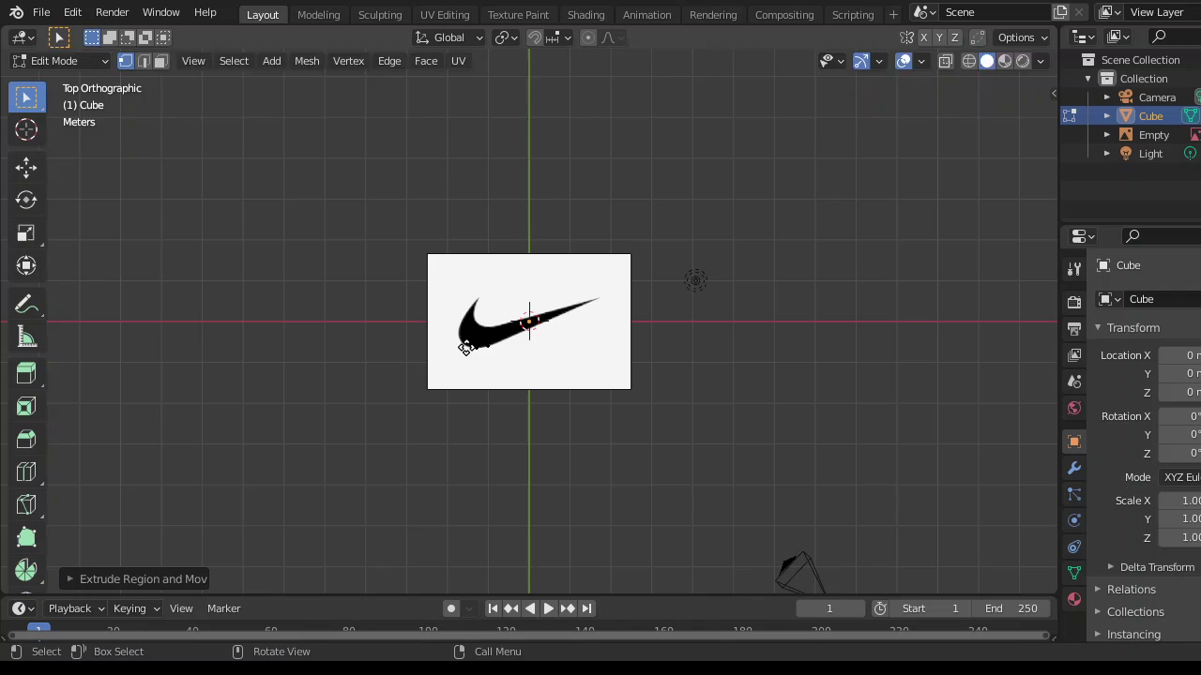
key("g")
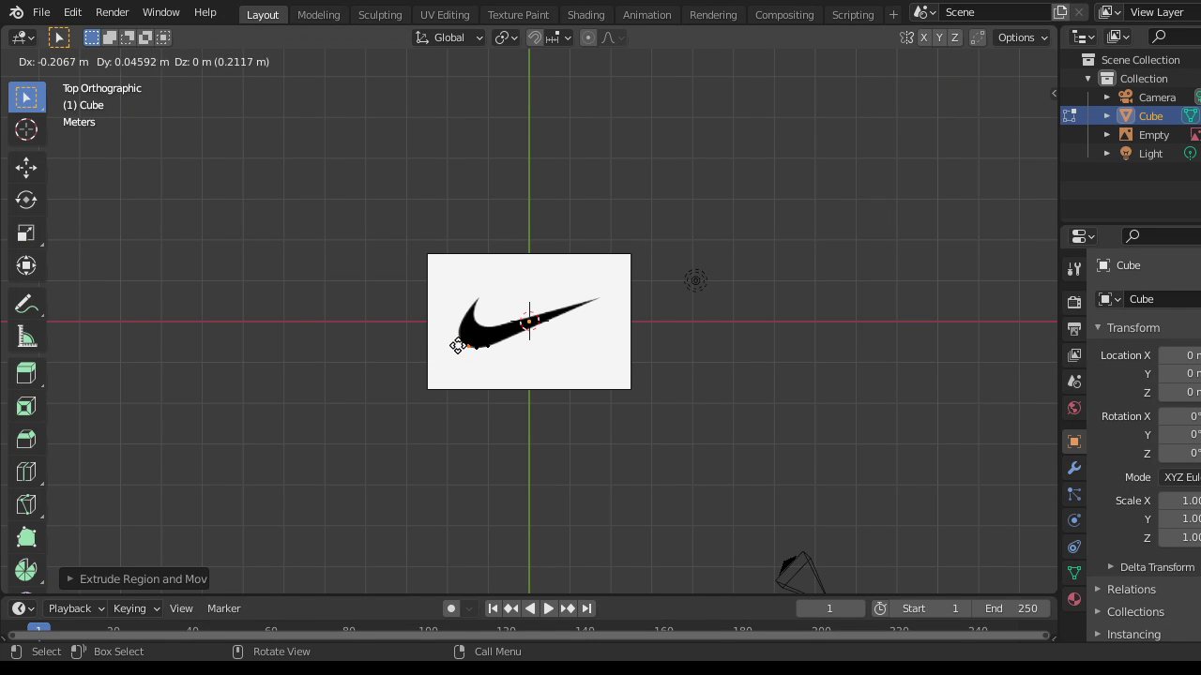
left_click(456, 346)
key("e")
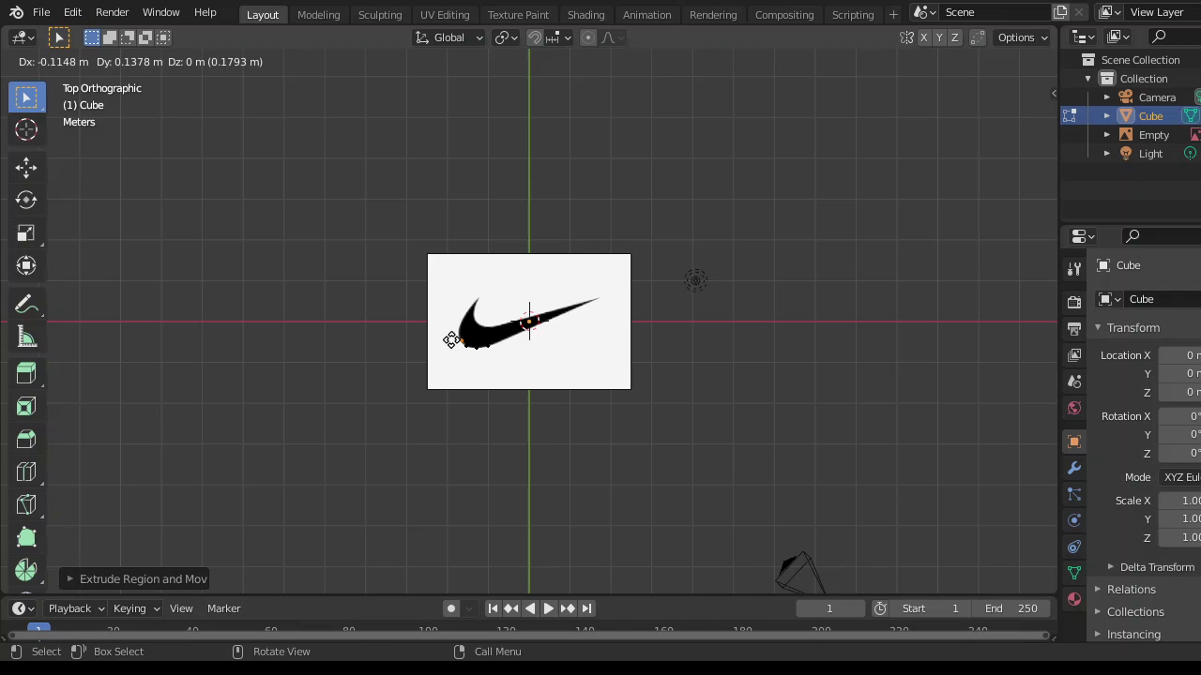
left_click(449, 339)
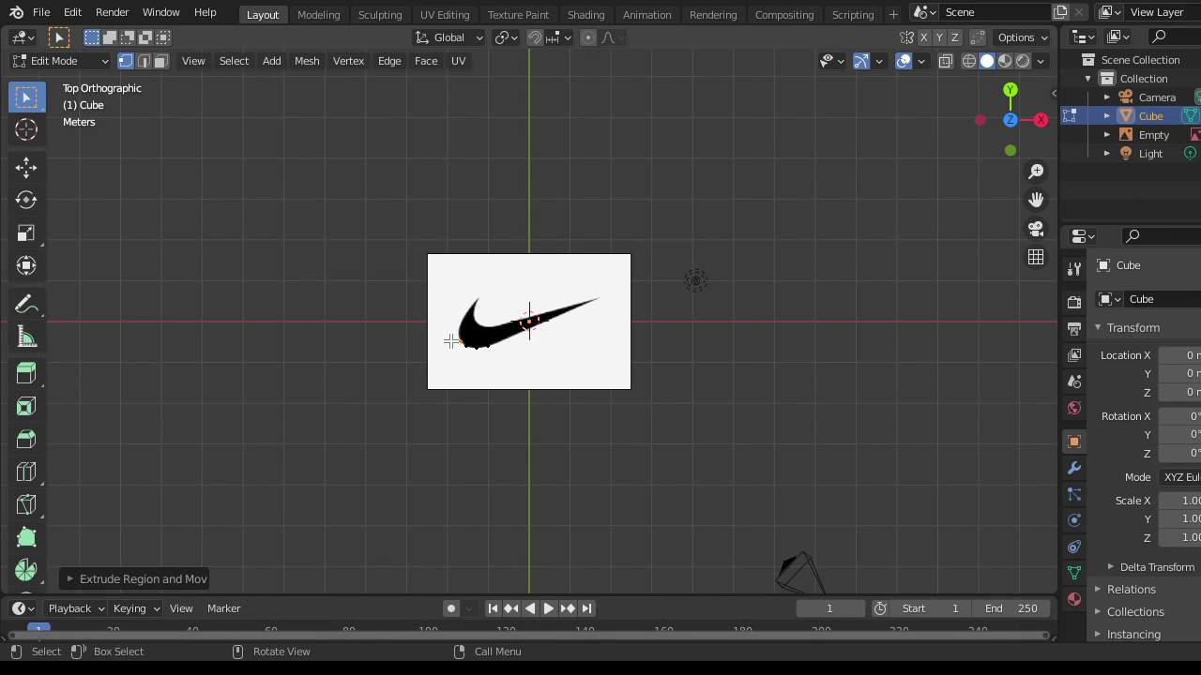
Extrude vertices up to the swoosh's upper hook and down the inner curve
key("e")
left_click(448, 328)
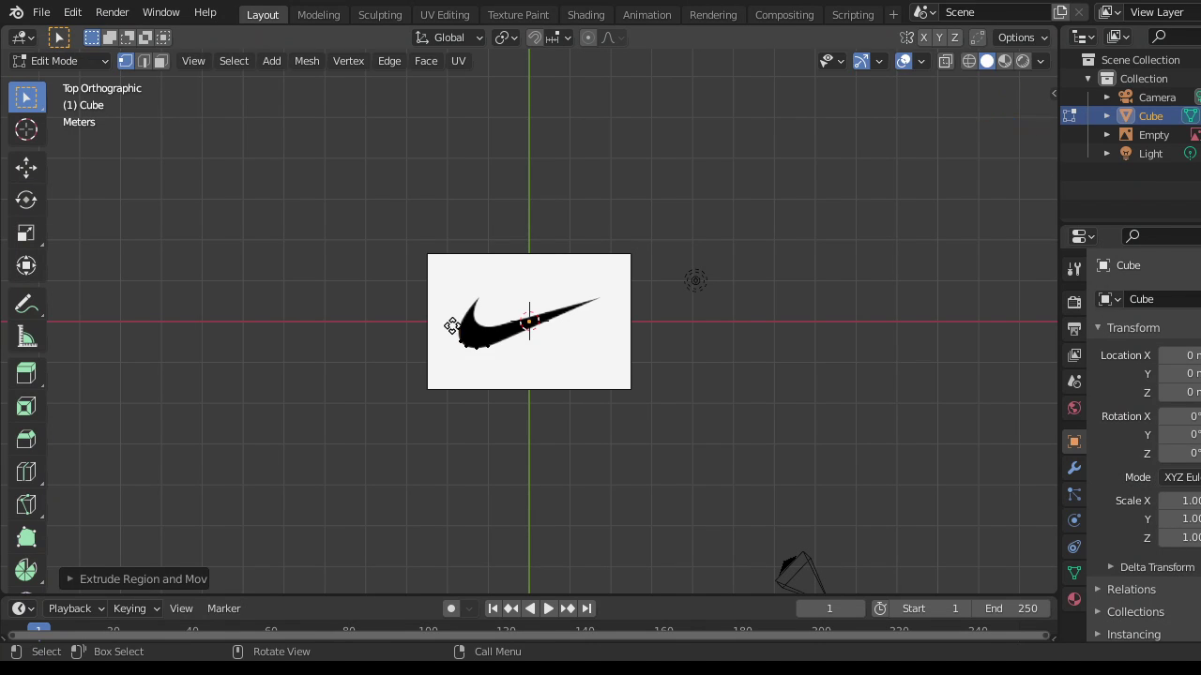
key("e")
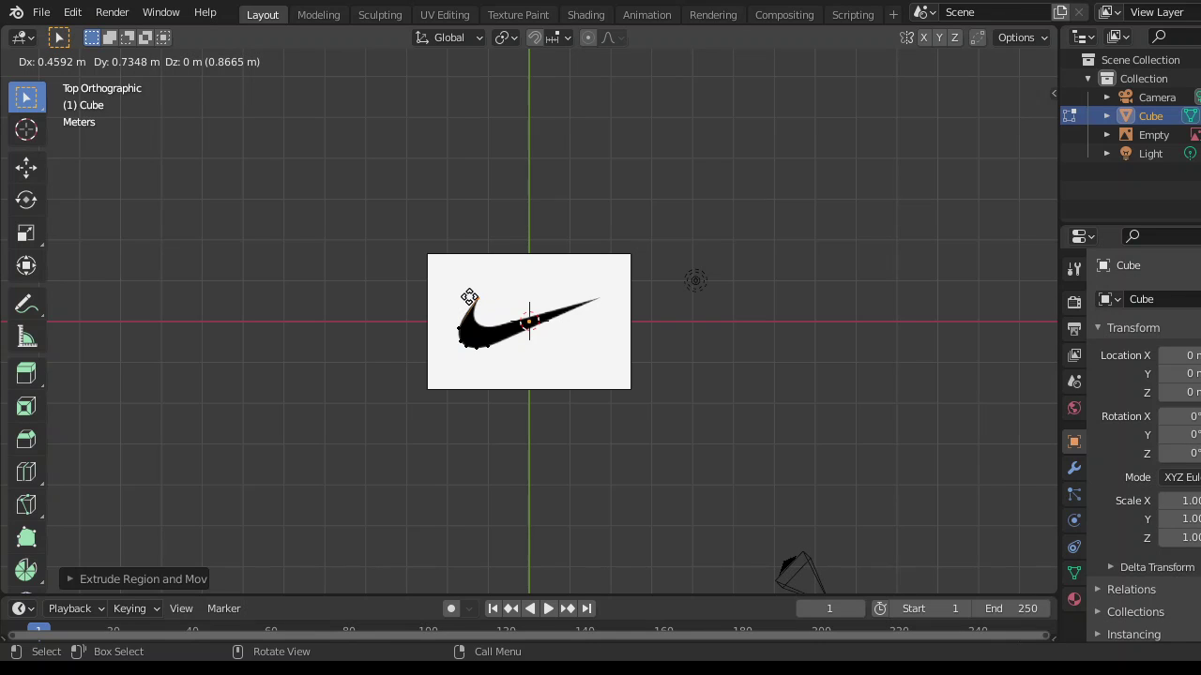
left_click(469, 297)
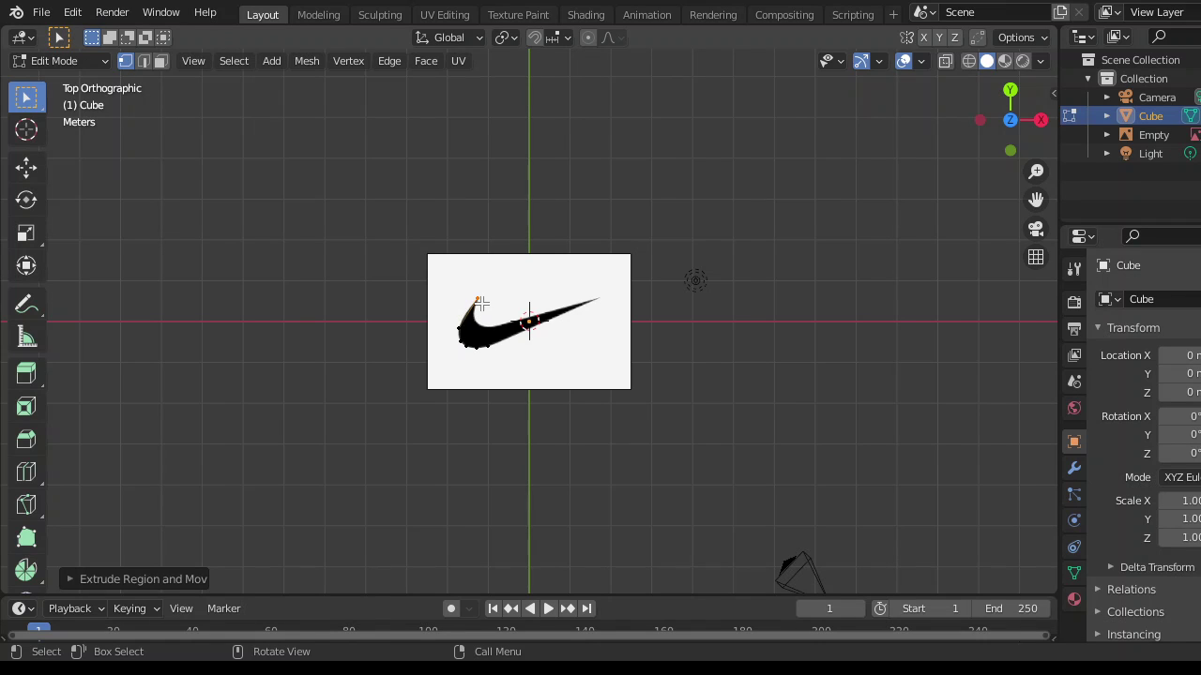
key("e")
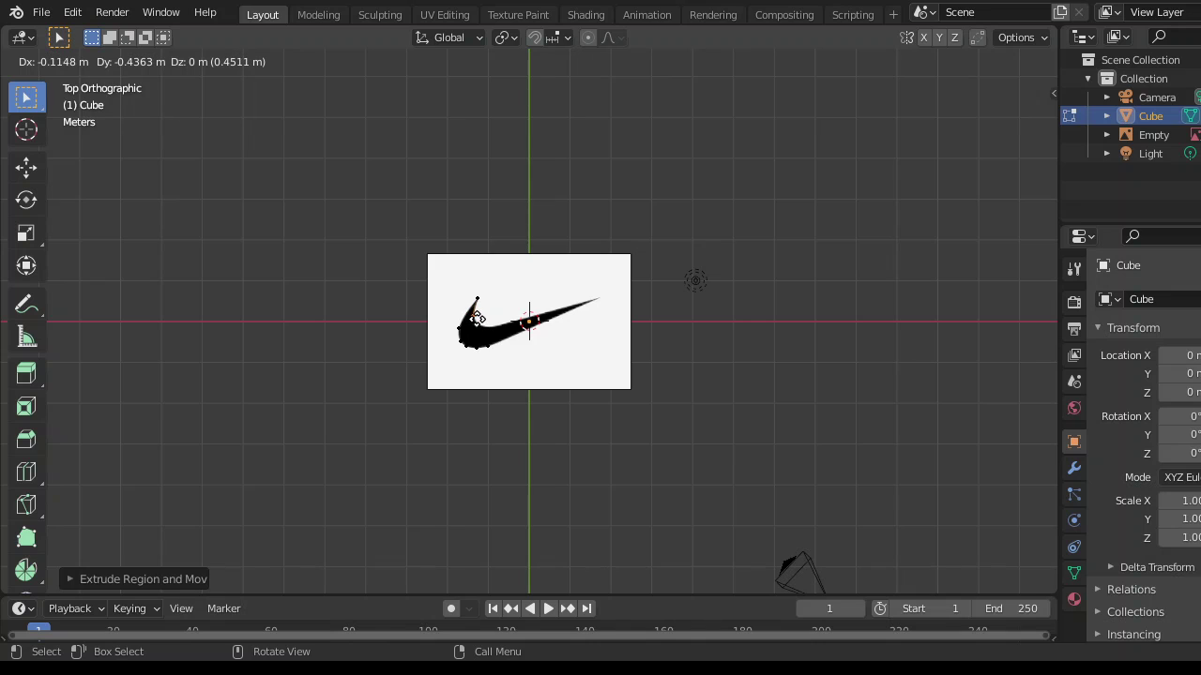
left_click(478, 319)
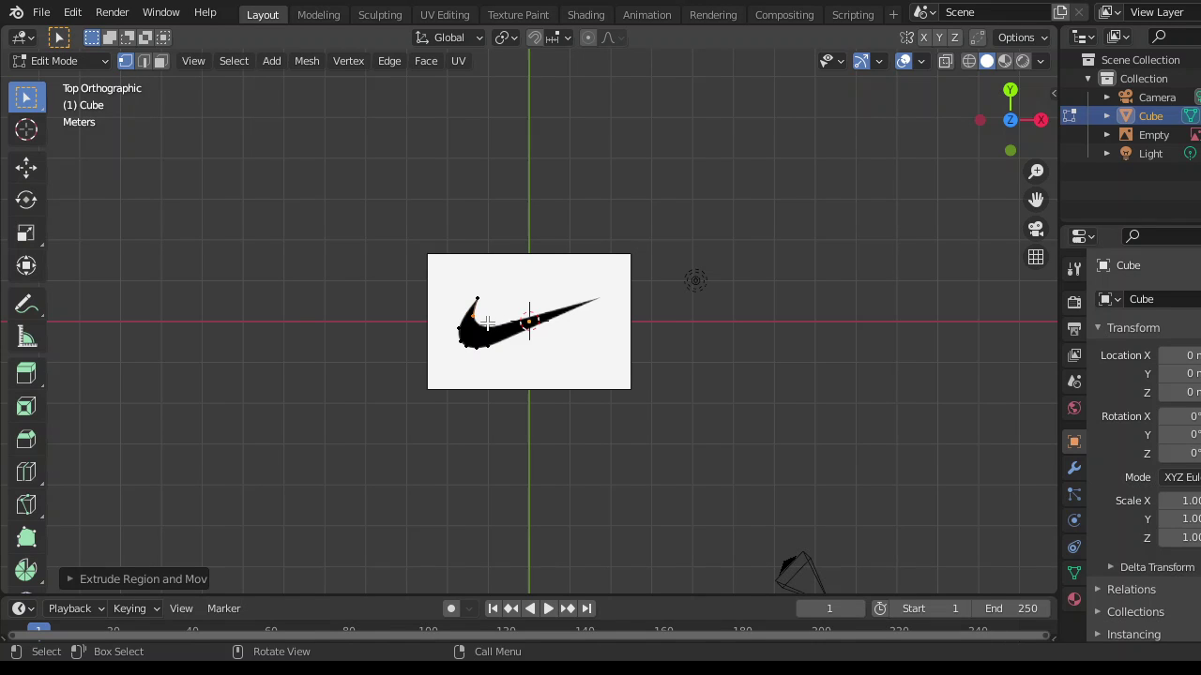
Extrude vertices along the upper edge to the tip and back, then add the start vertex to the selection
key("e")
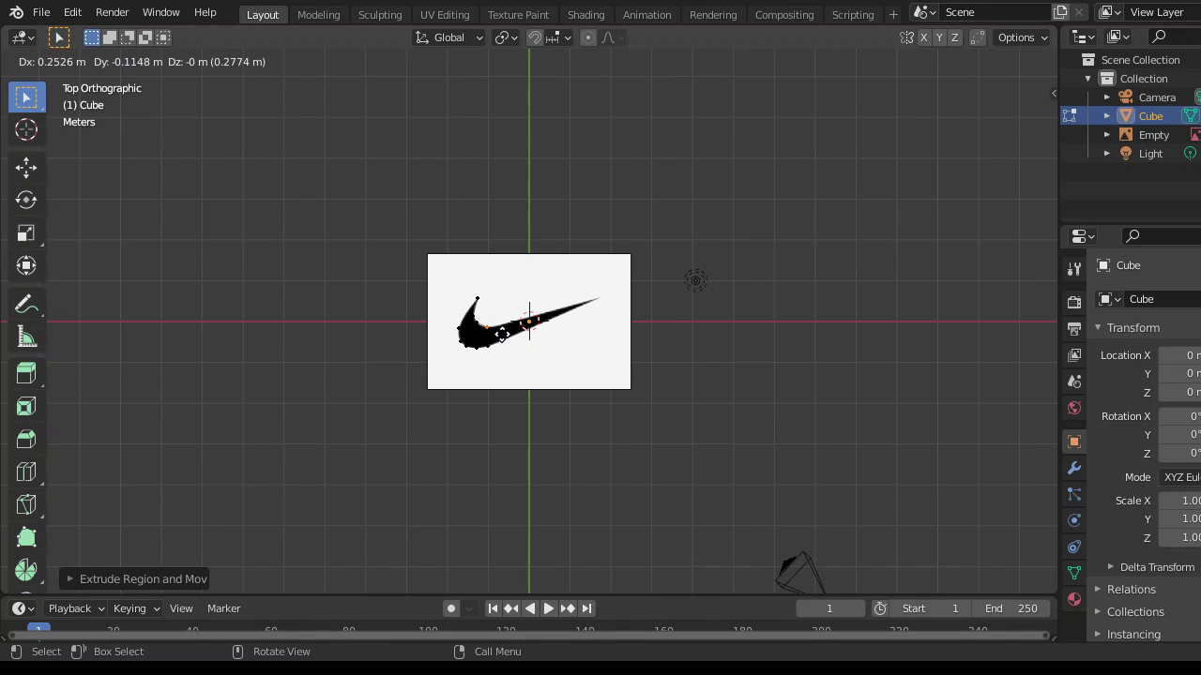
left_click(507, 330)
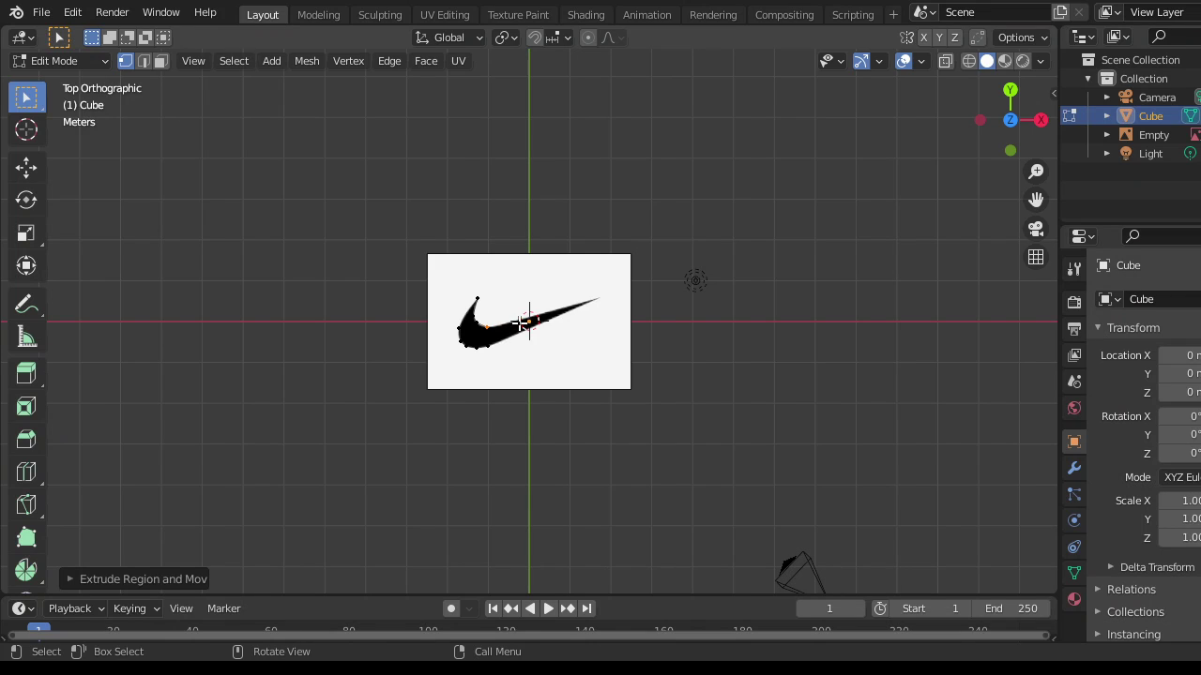
key("e")
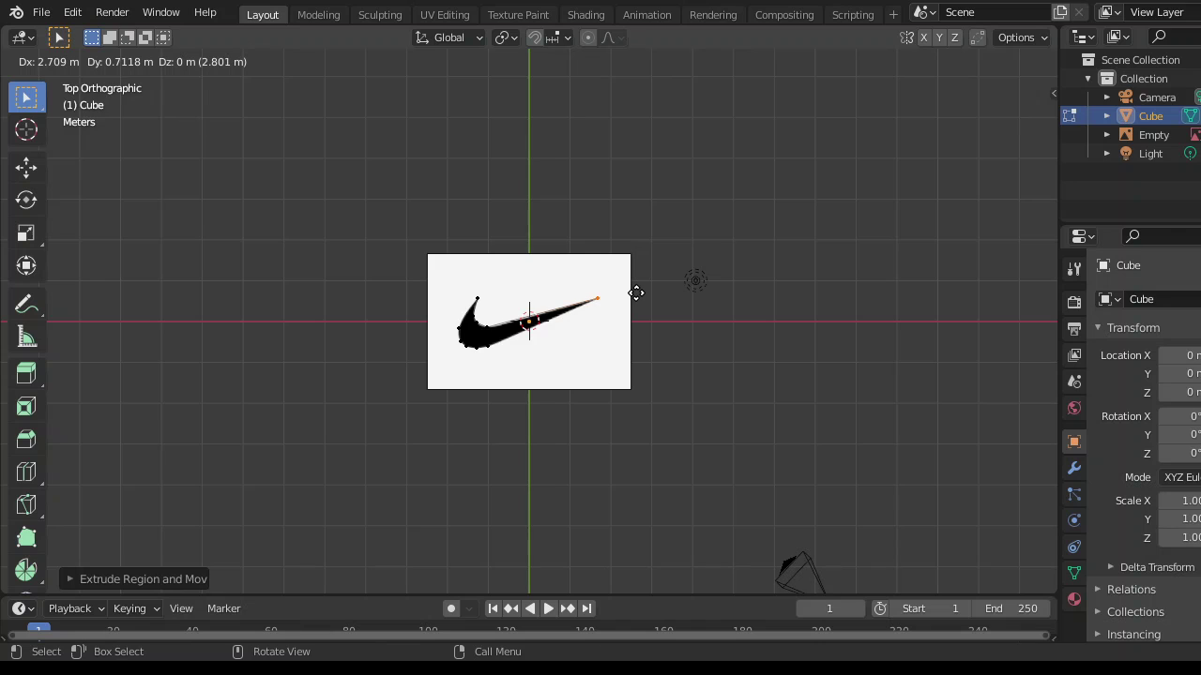
left_click(636, 292)
key("e")
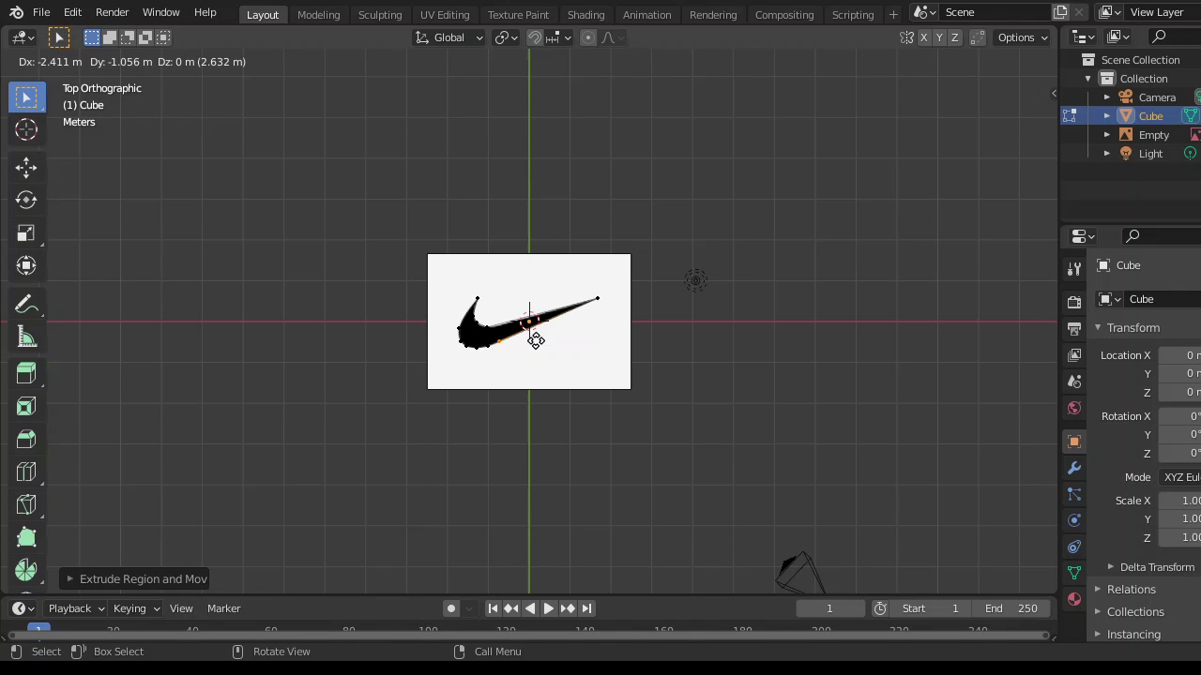
left_click(535, 337)
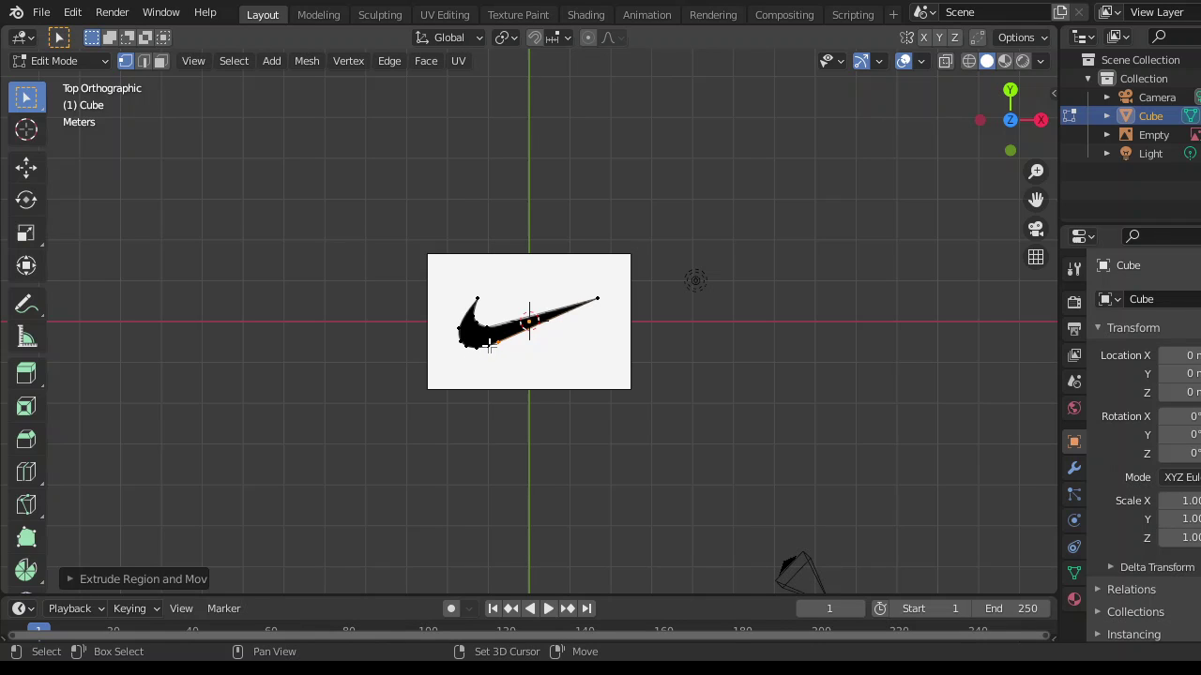
left_click(487, 345, "shift")
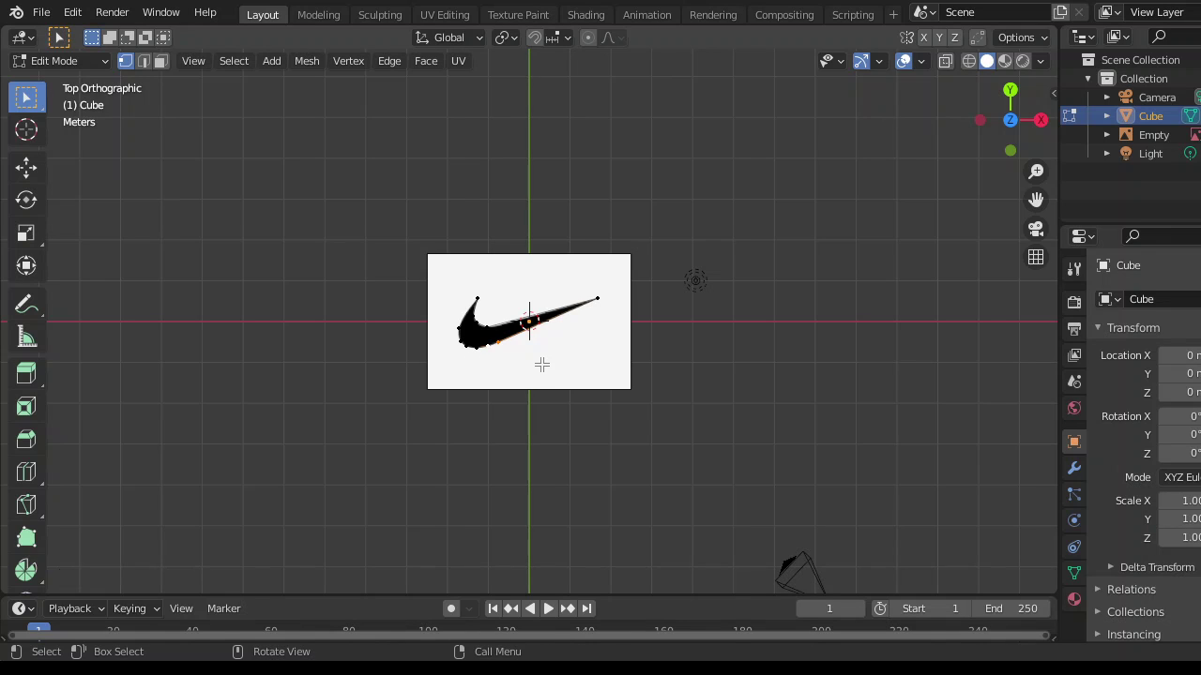
Try joining the outline's two open ends with J
key("j")
Fill the swoosh outline with a face and extrude it upward into a solid shape
key("f")
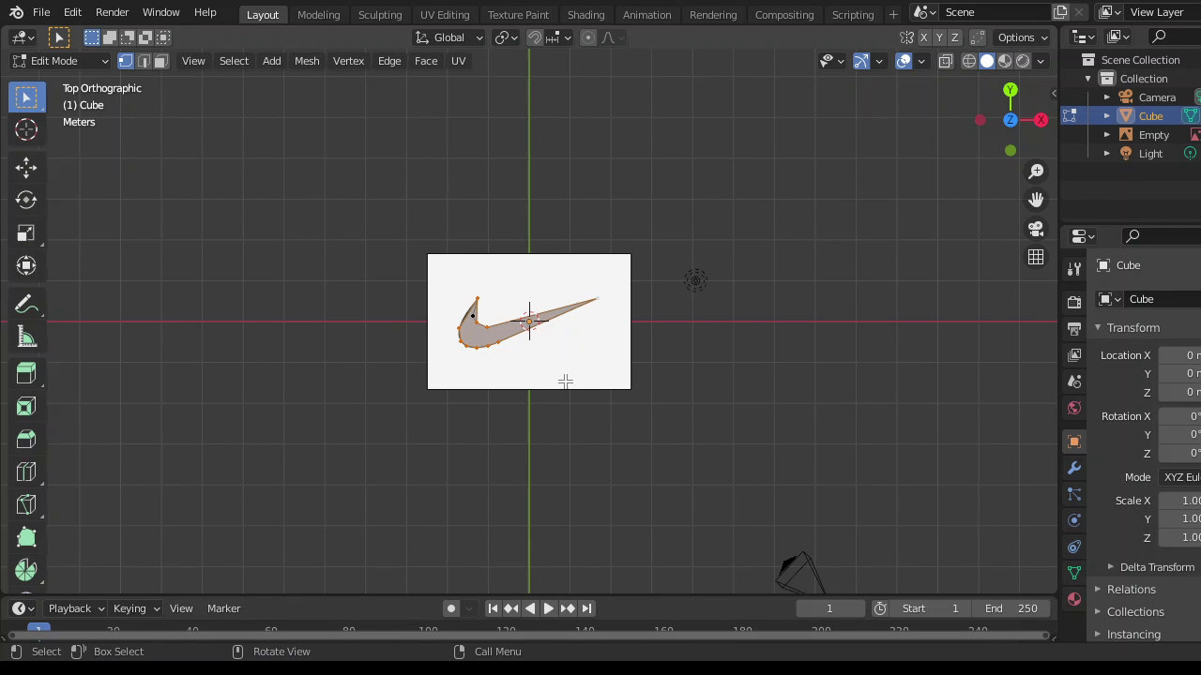
mouse_move(562, 380)
middle_mouse_down()
mouse_move(818, 201)
mouse_move(541, 333)
mouse_move(582, 261)
middle_mouse_up()
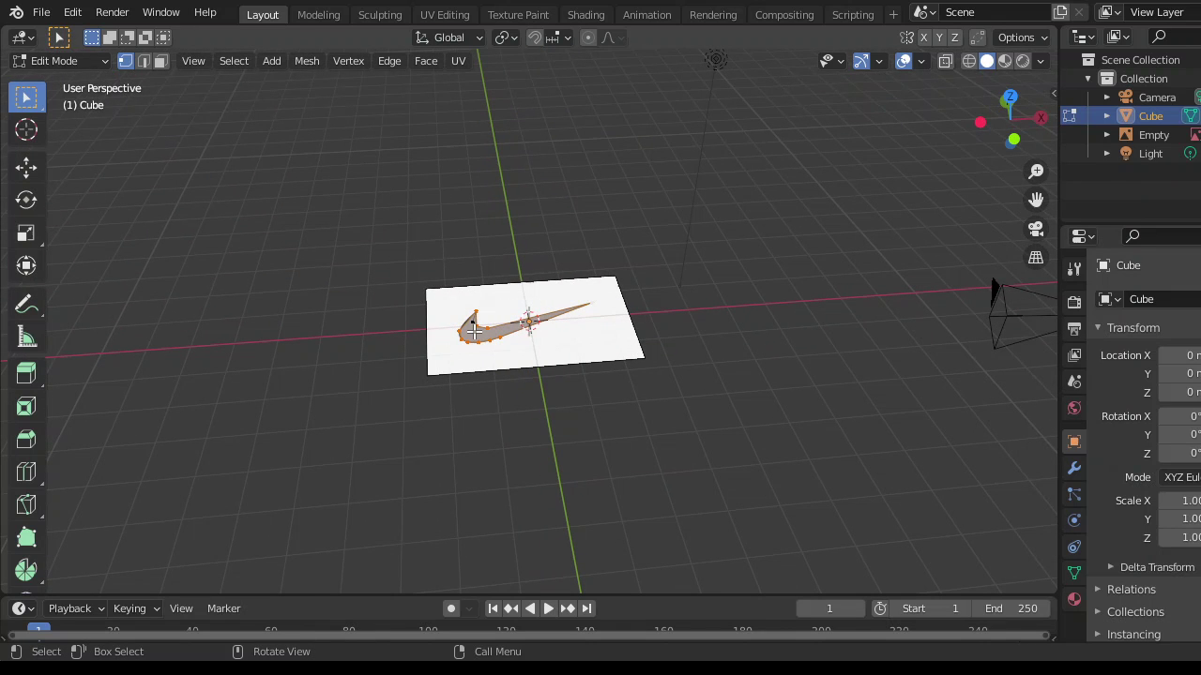
key("e")
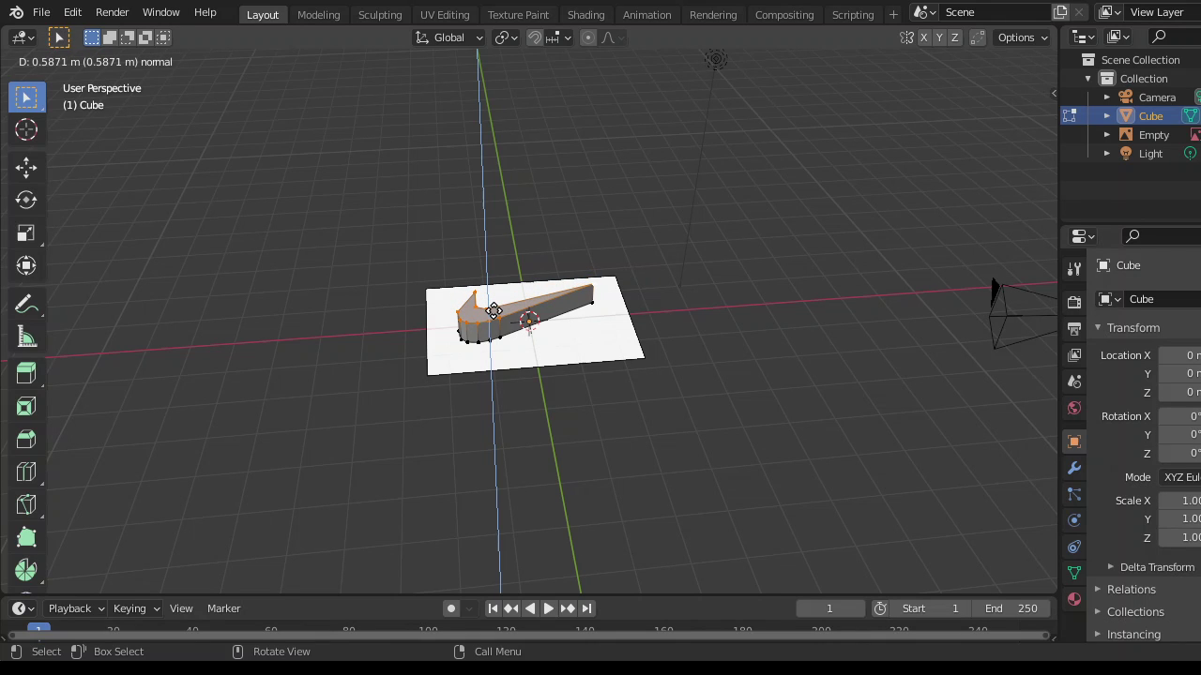
left_click(493, 311)
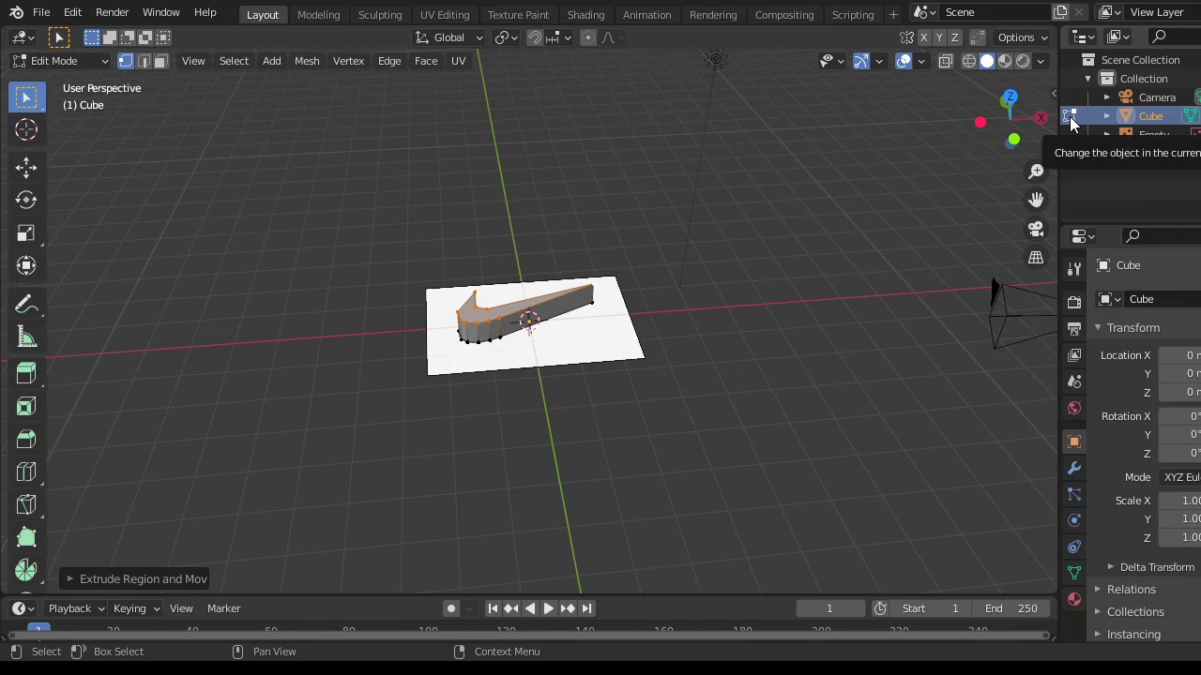
In Object Mode, move the swoosh right along X beside the image, then view it from above
left_click(1069, 116)
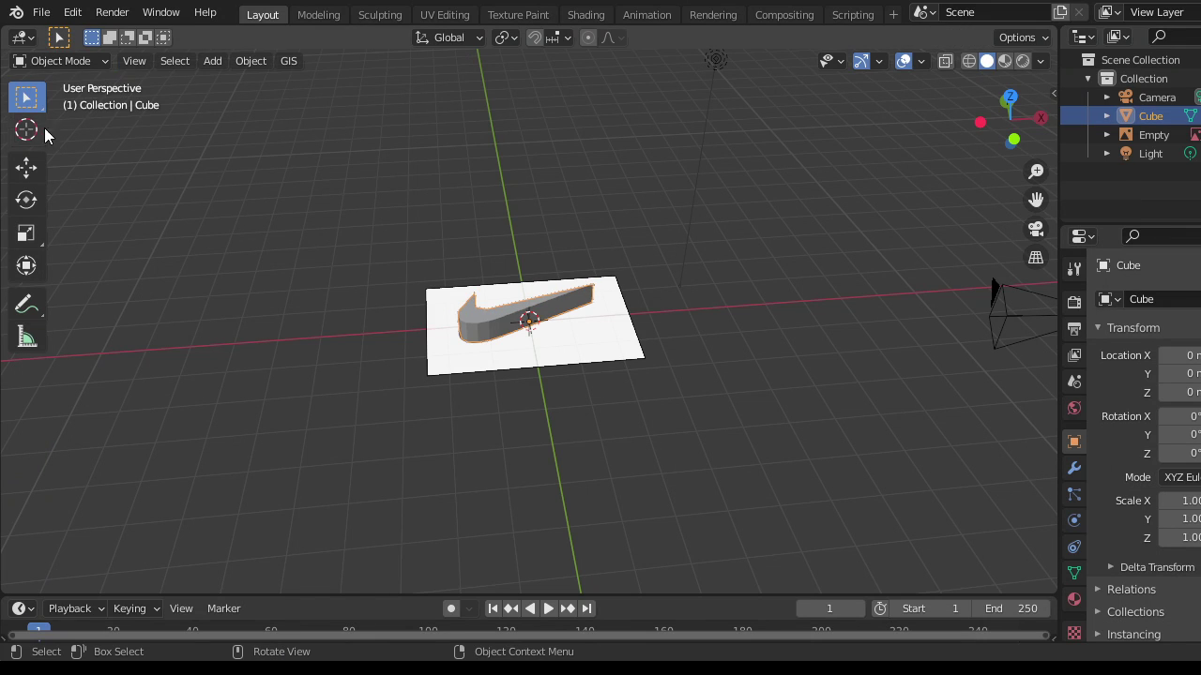
left_click(27, 167)
mouse_move(602, 315)
left_mouse_down()
mouse_move(797, 341)
mouse_move(837, 331)
left_mouse_up()
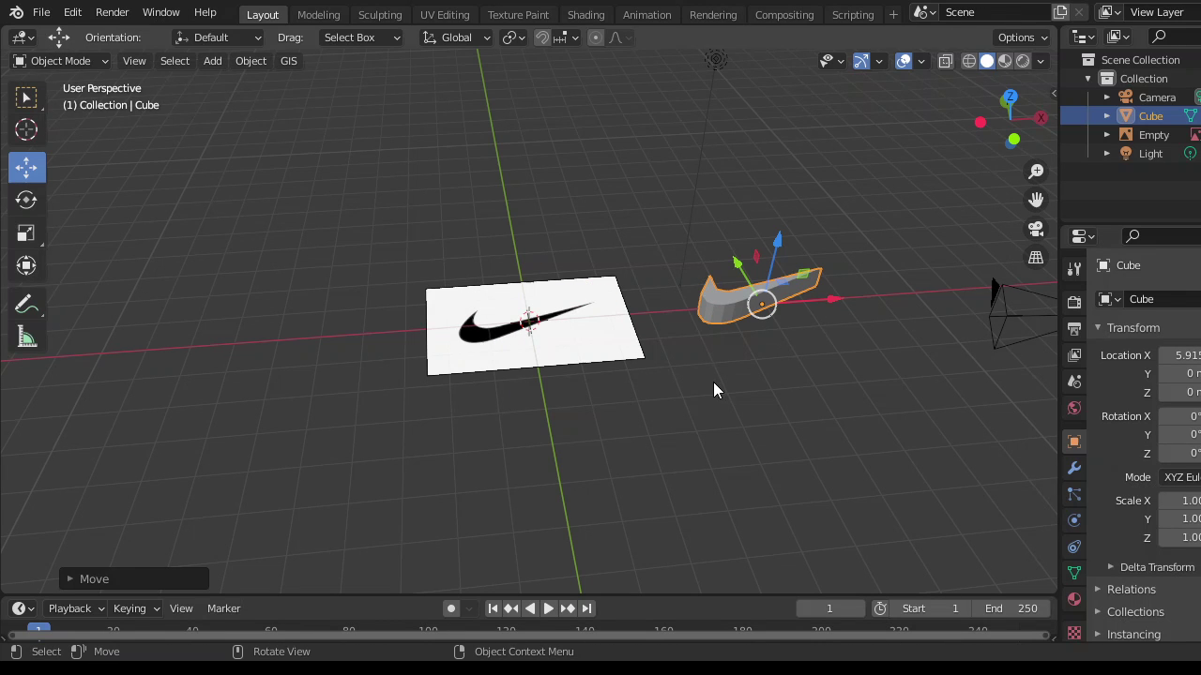
mouse_move(713, 383)
middle_mouse_down()
mouse_move(692, 505)
mouse_move(689, 491)
mouse_move(654, 491)
mouse_move(704, 497)
mouse_move(622, 431)
mouse_move(451, 349)
mouse_move(457, 299)
mouse_move(608, 523)
mouse_move(644, 498)
mouse_move(695, 492)
mouse_move(699, 505)
middle_mouse_up()
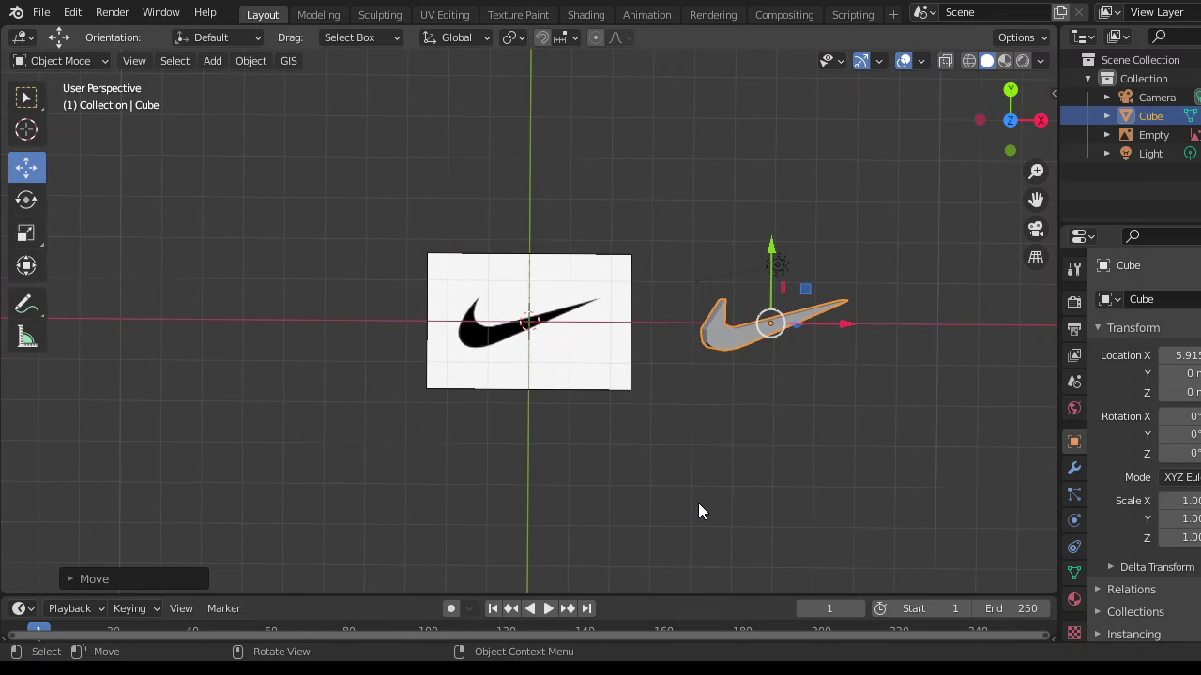